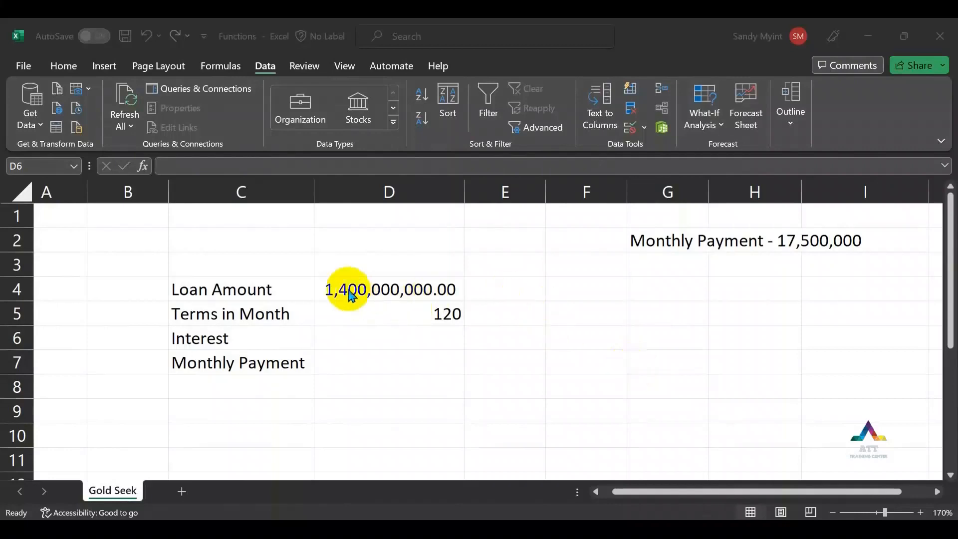
# Highlight the monthly payment note across G2:I2 with a yellow fill
pyautogui.click(370, 291)
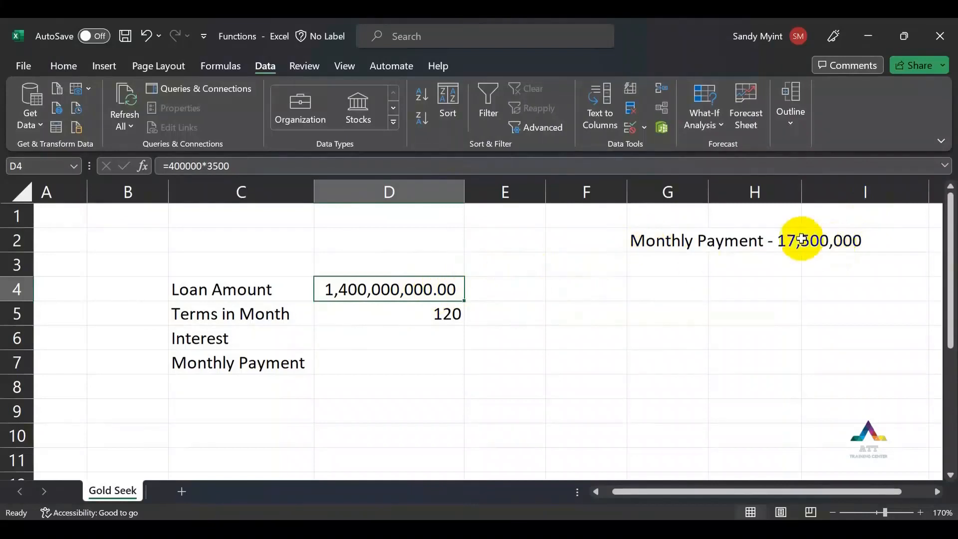
pyautogui.click(680, 240)
pyautogui.moveTo(642, 239); pyautogui.dragTo(828, 235)
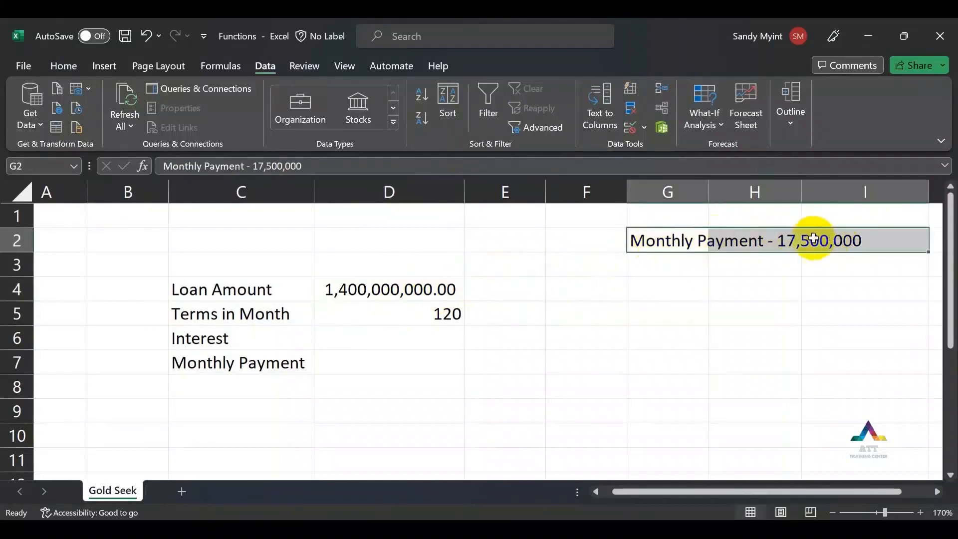
pyautogui.click(64, 66)
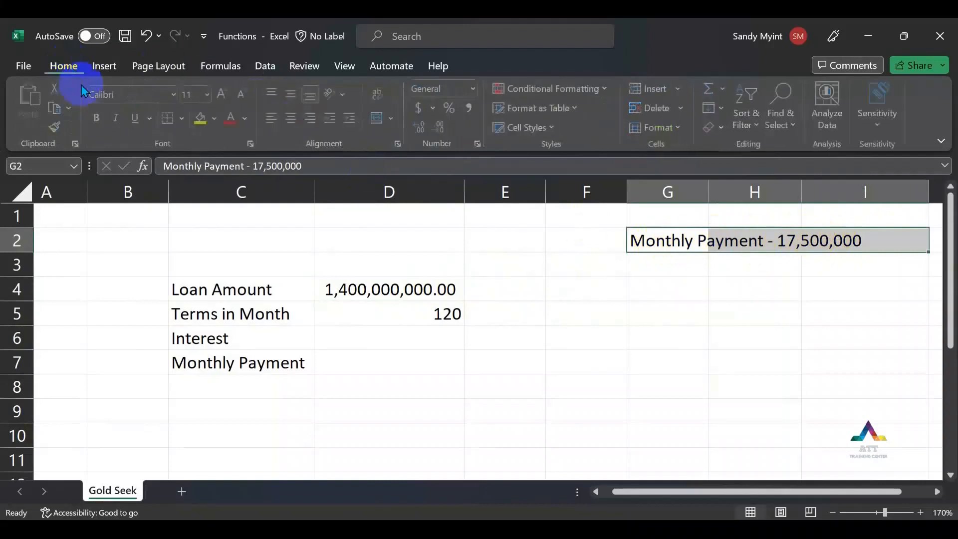
pyautogui.click(202, 118)
pyautogui.click(753, 314)
pyautogui.click(701, 240)
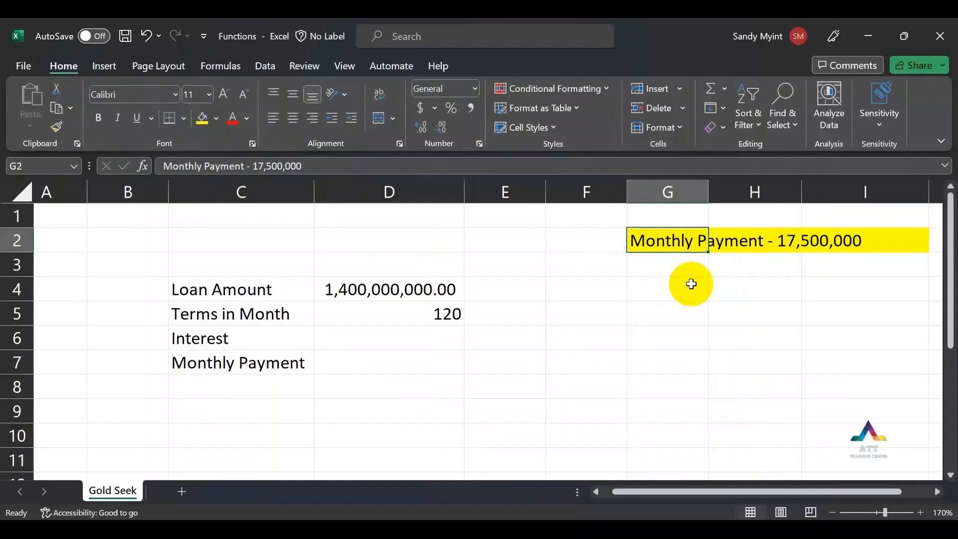
# Change the label in cell C6 to "Interest Rate"
pyautogui.click(209, 338)
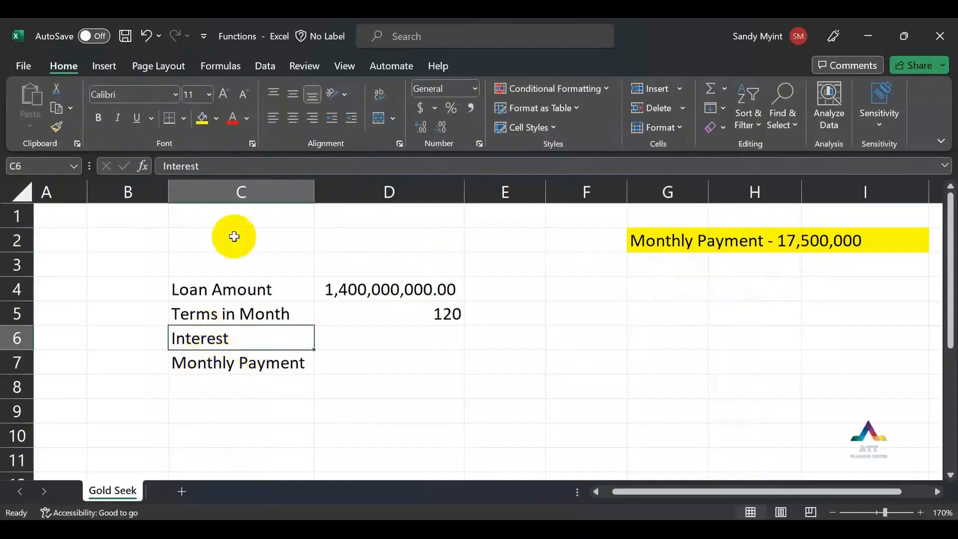
pyautogui.click(252, 172)
pyautogui.write('Rate')
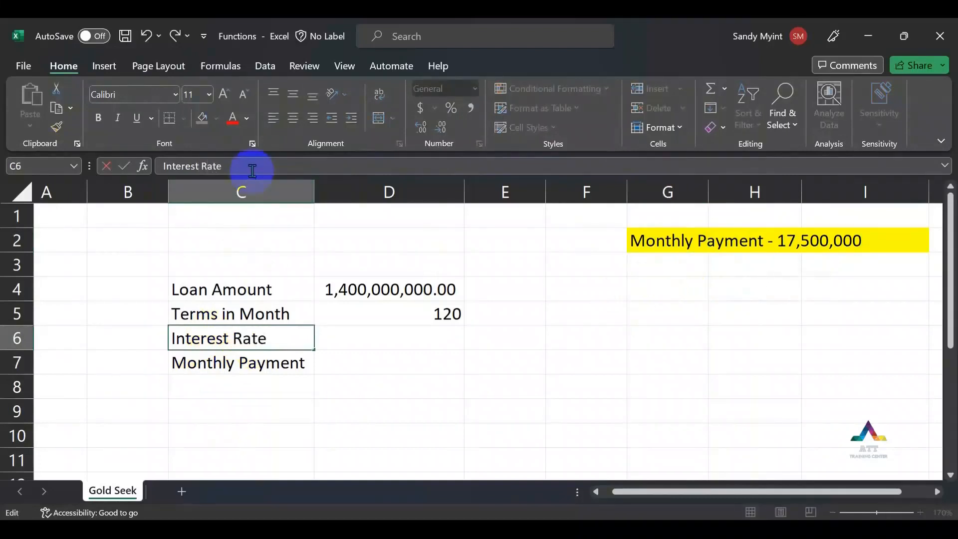
pyautogui.press('Return')
pyautogui.press('Right')
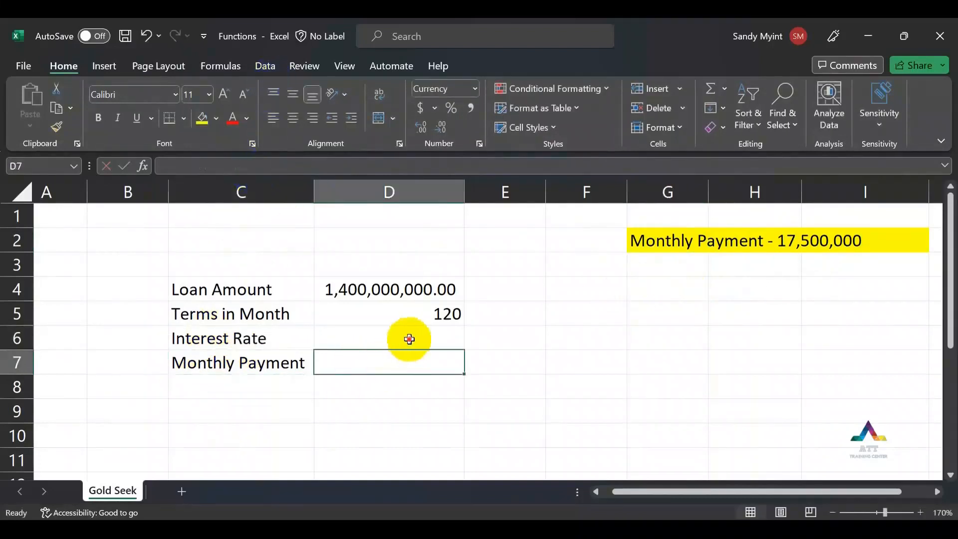
pyautogui.click(408, 339)
pyautogui.write('?')
pyautogui.press('Return')
pyautogui.click(409, 339)
pyautogui.press('Delete')
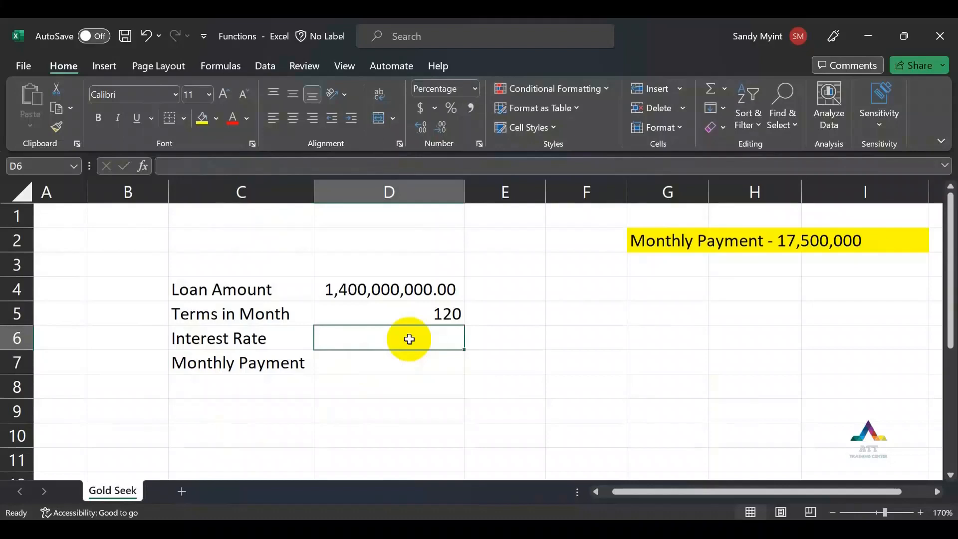
# Enter the formula =PMT(D6/12,D5,D4) in cell D7 to calculate the monthly payment
pyautogui.press('Return')
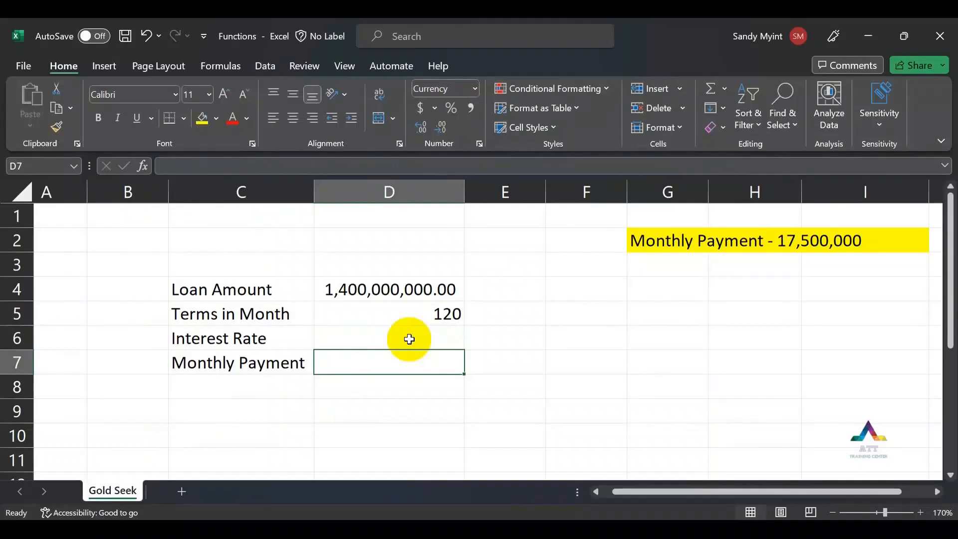
pyautogui.write('=')
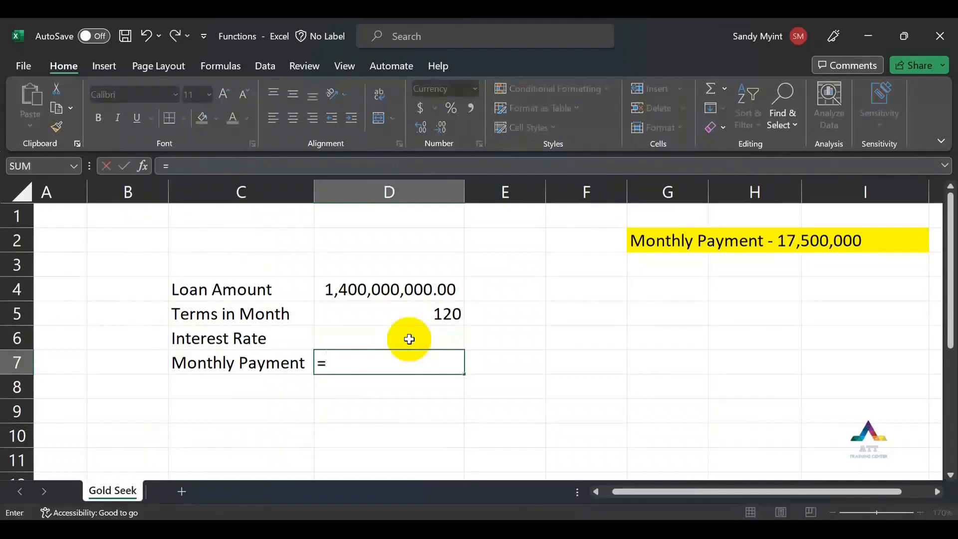
pyautogui.write('pmt')
pyautogui.press('Tab')
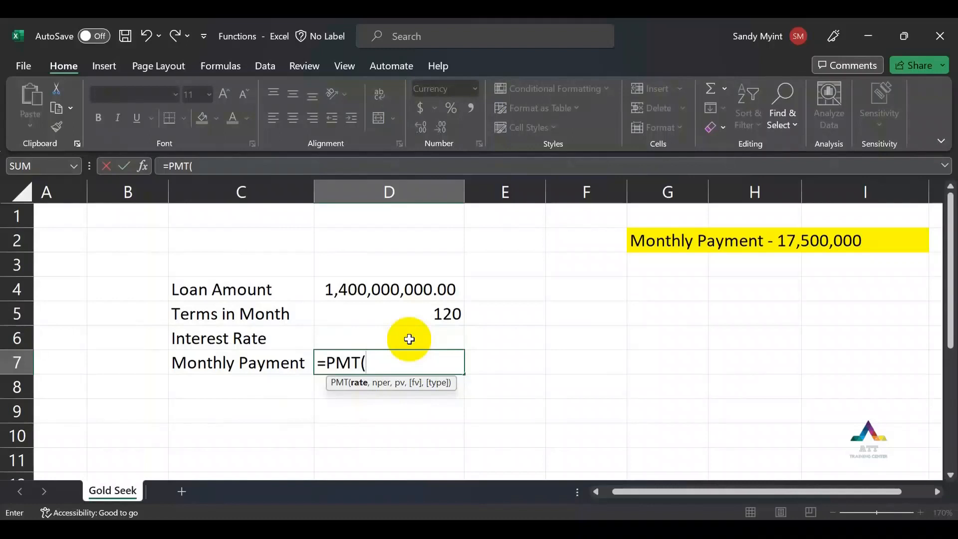
pyautogui.click(406, 338)
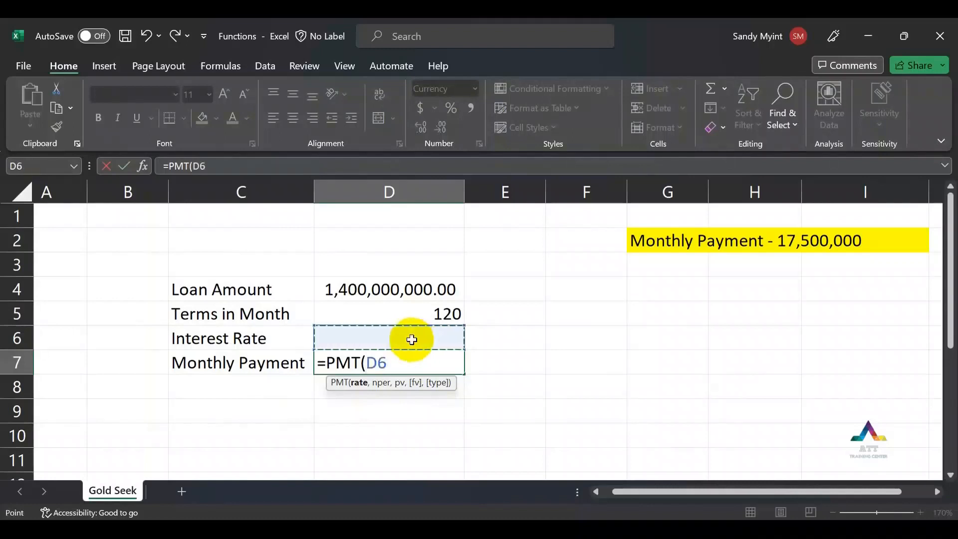
pyautogui.write('/')
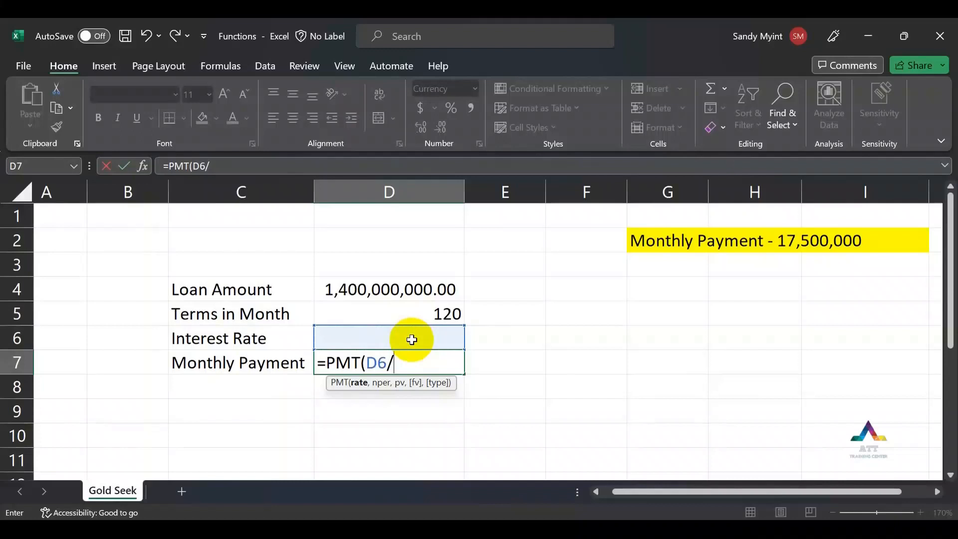
pyautogui.write('12,')
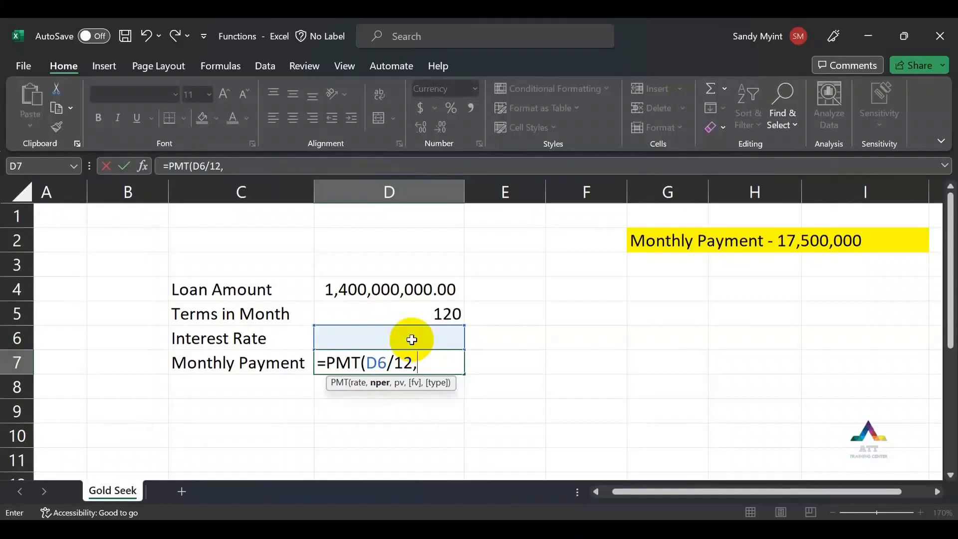
pyautogui.click(425, 315)
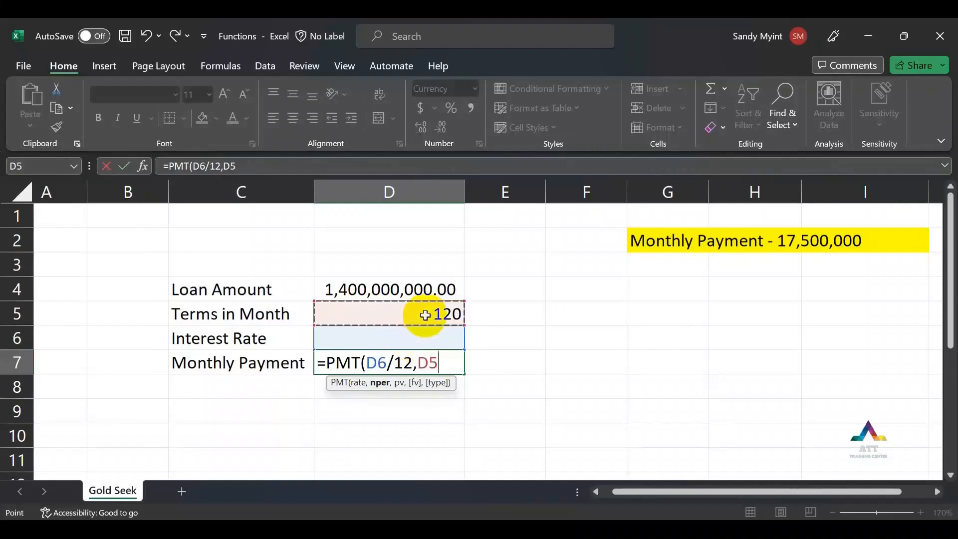
pyautogui.write(',')
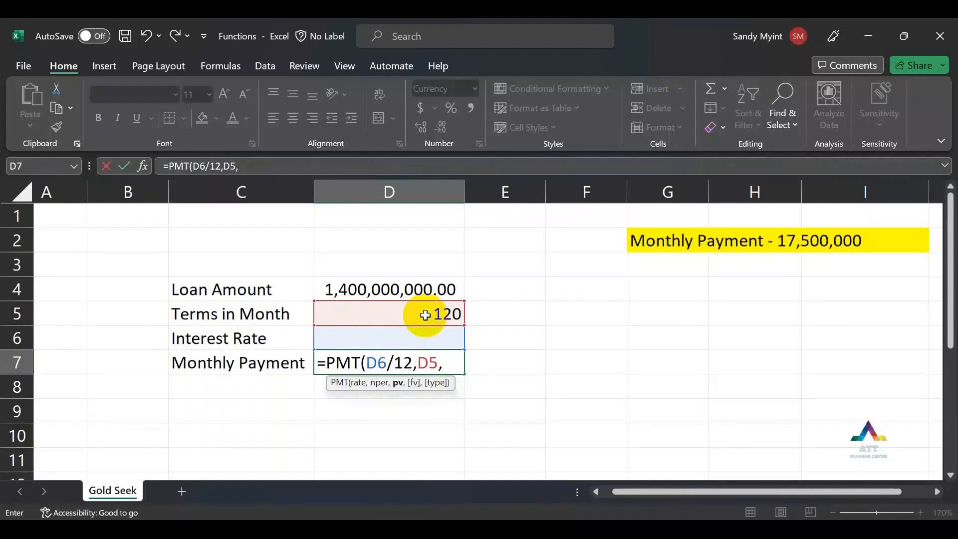
pyautogui.click(440, 293)
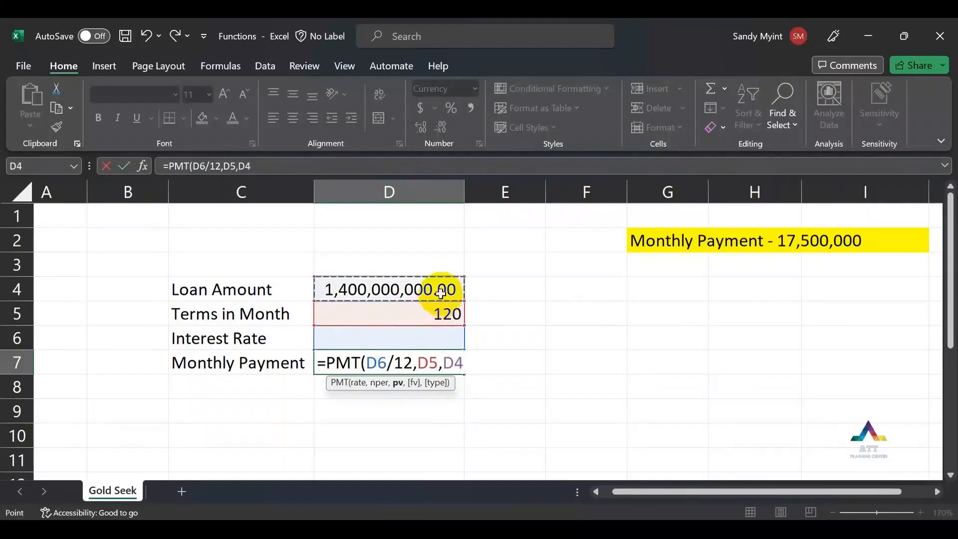
pyautogui.press('Return')
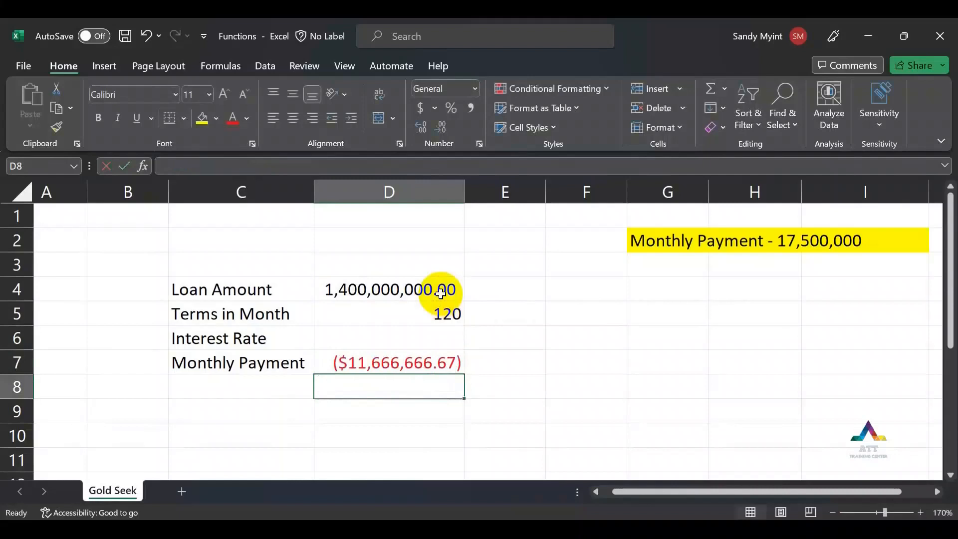
# Run Goal Seek to set the monthly payment in D7 to -17500000 by changing interest rate cell D6, and keep the solution
pyautogui.click(424, 364)
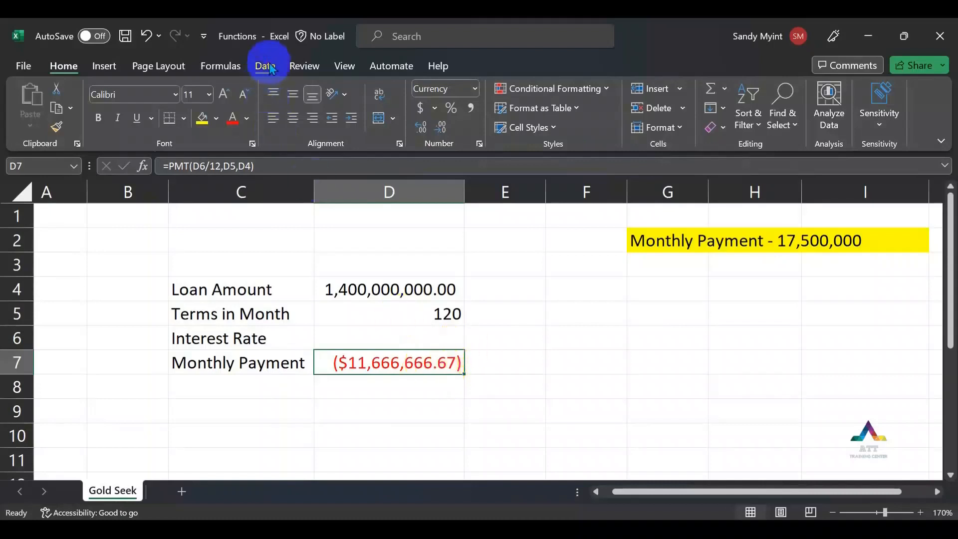
pyautogui.click(266, 66)
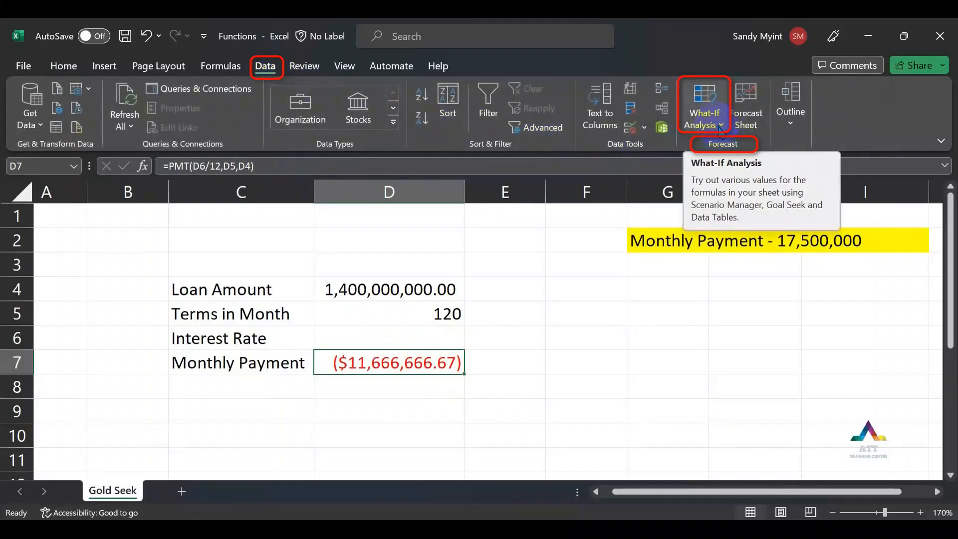
pyautogui.click(721, 129)
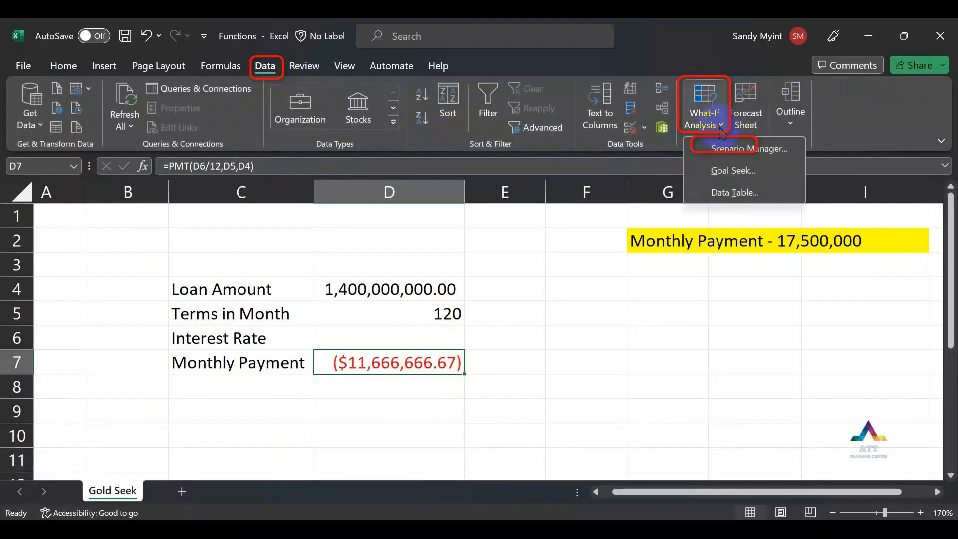
pyautogui.click(732, 168)
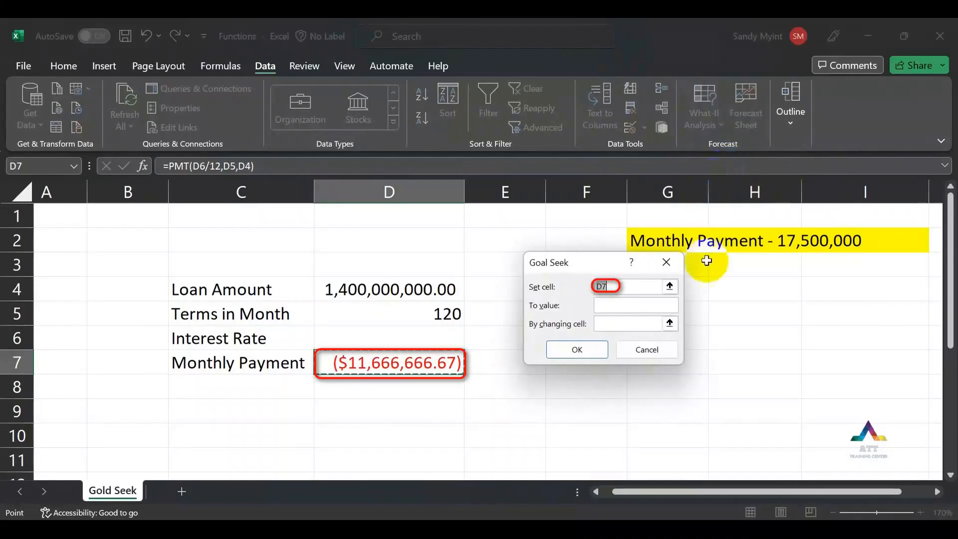
pyautogui.click(642, 310)
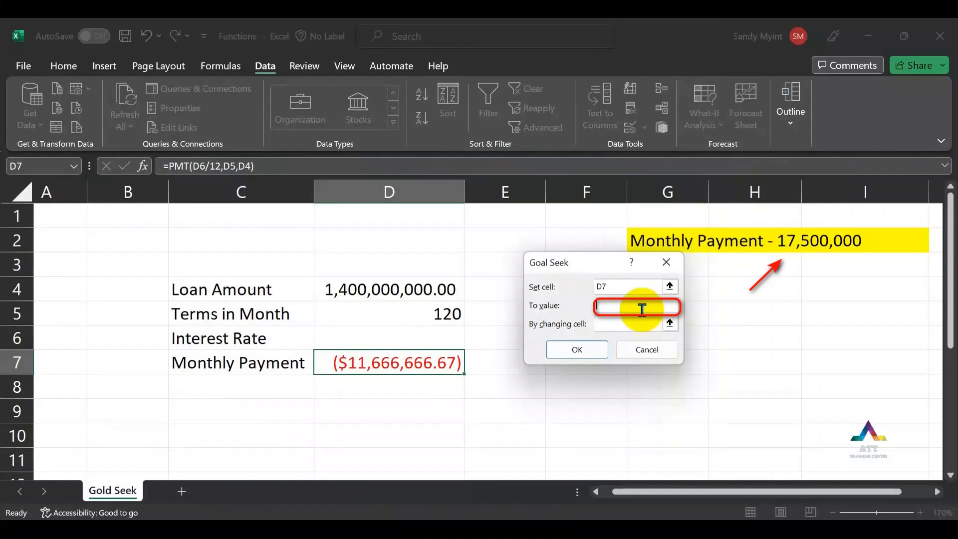
pyautogui.write('-17500000')
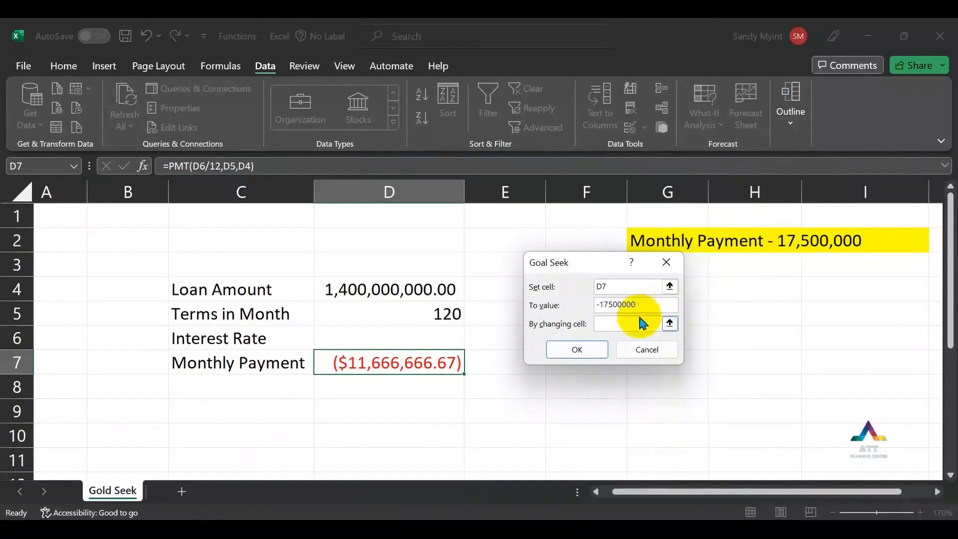
pyautogui.click(635, 325)
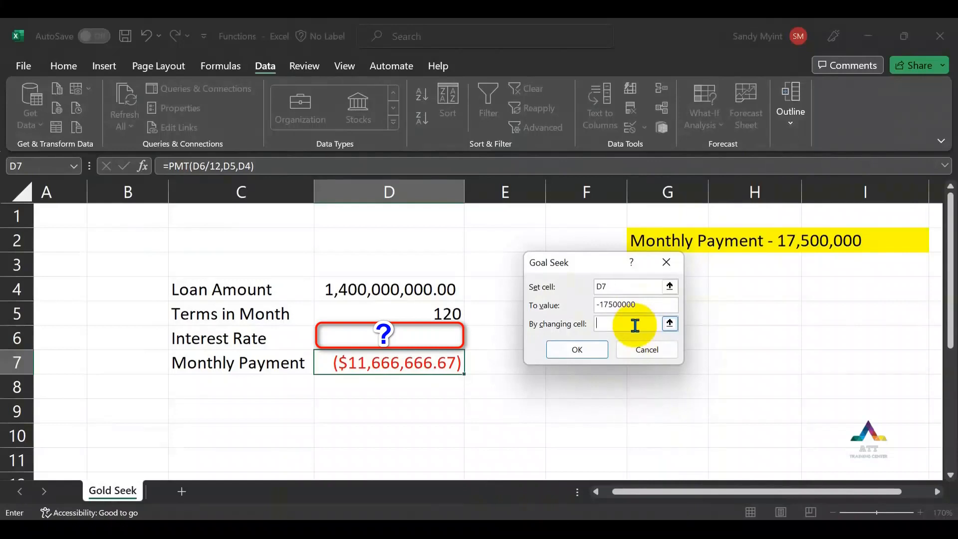
pyautogui.click(417, 332)
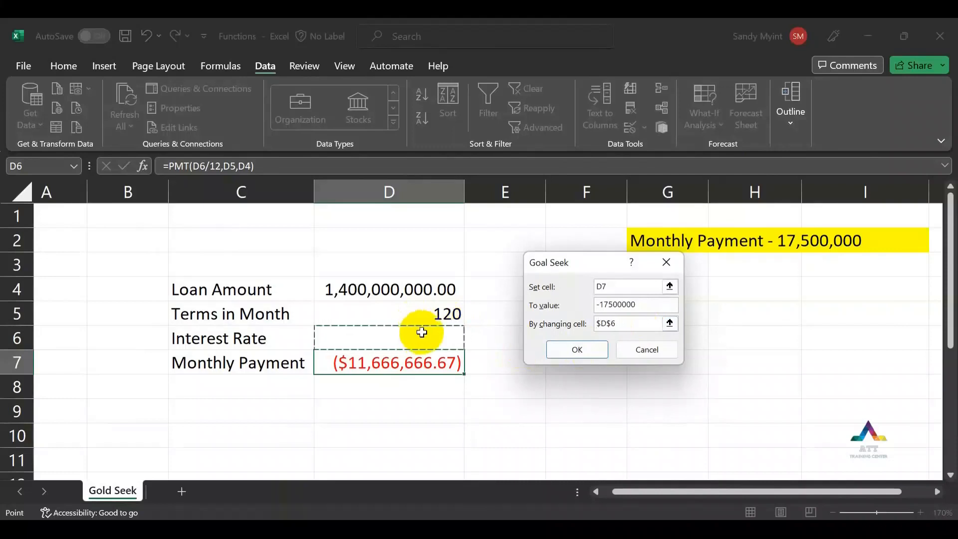
pyautogui.click(565, 355)
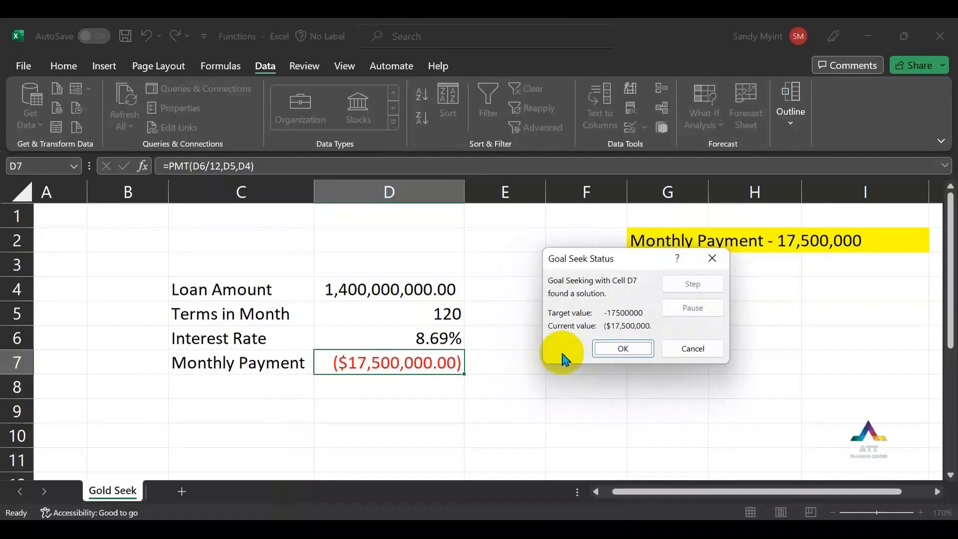
pyautogui.click(624, 350)
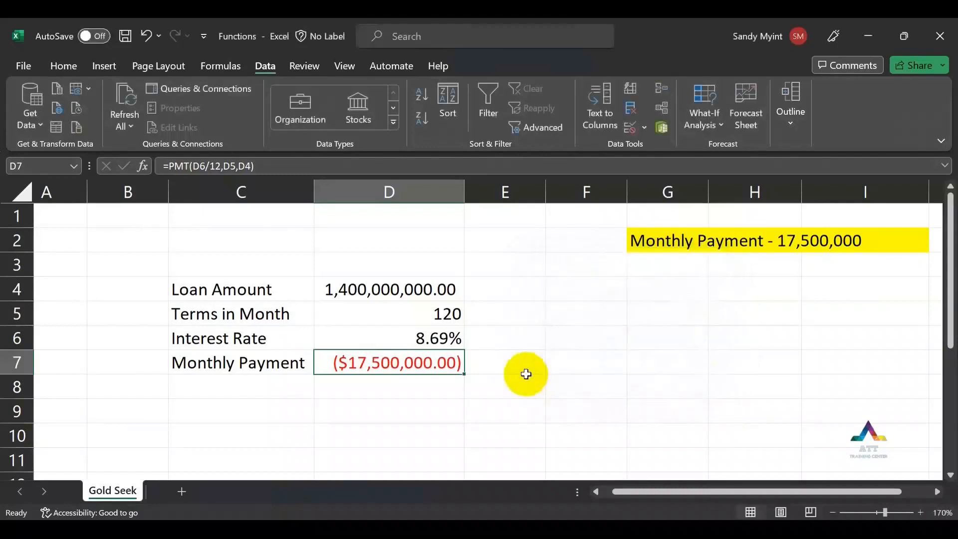
pyautogui.click(424, 338)
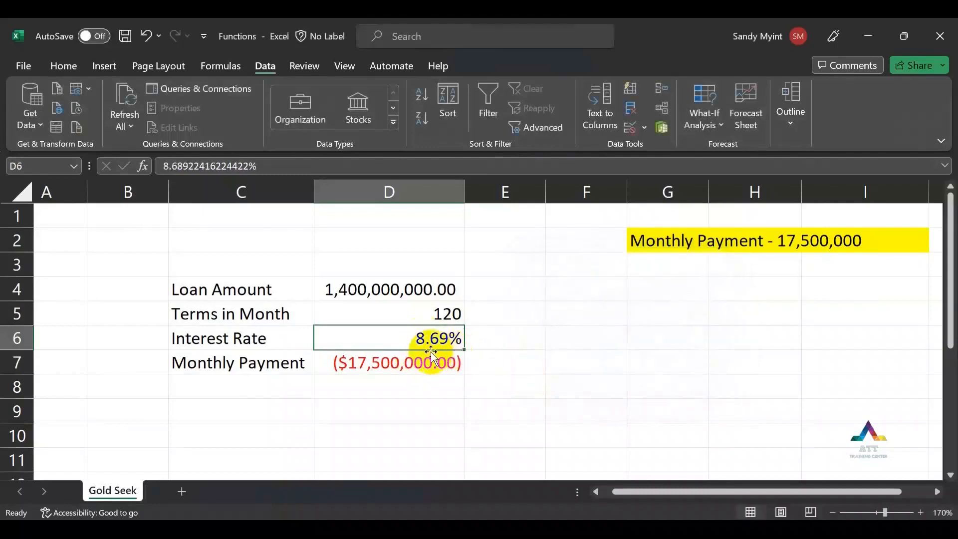